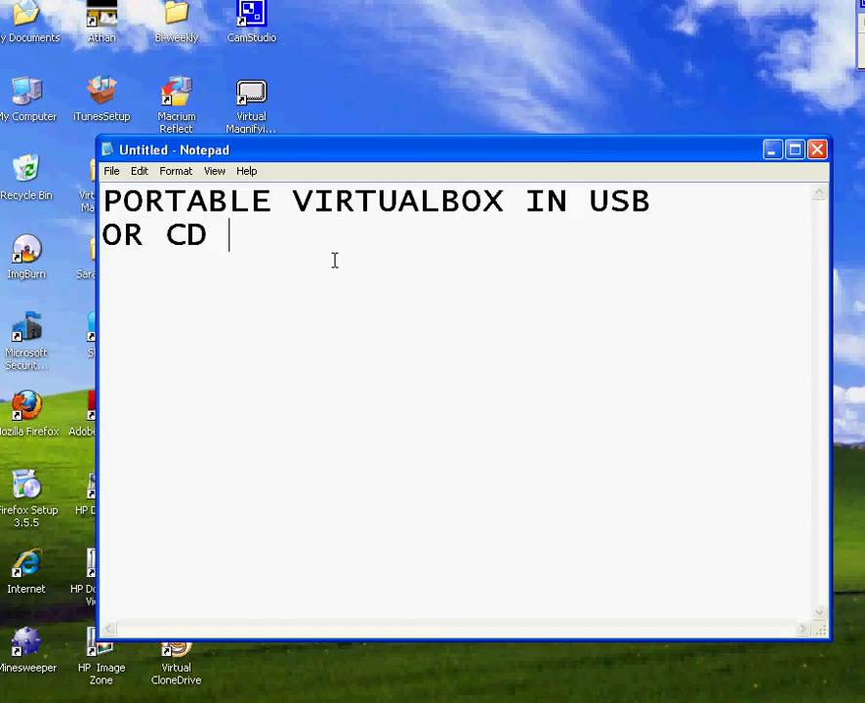
pyautogui.moveTo(98, 195); pyautogui.dragTo(128, 201)
pyautogui.hotkey('ctrl', 'a')
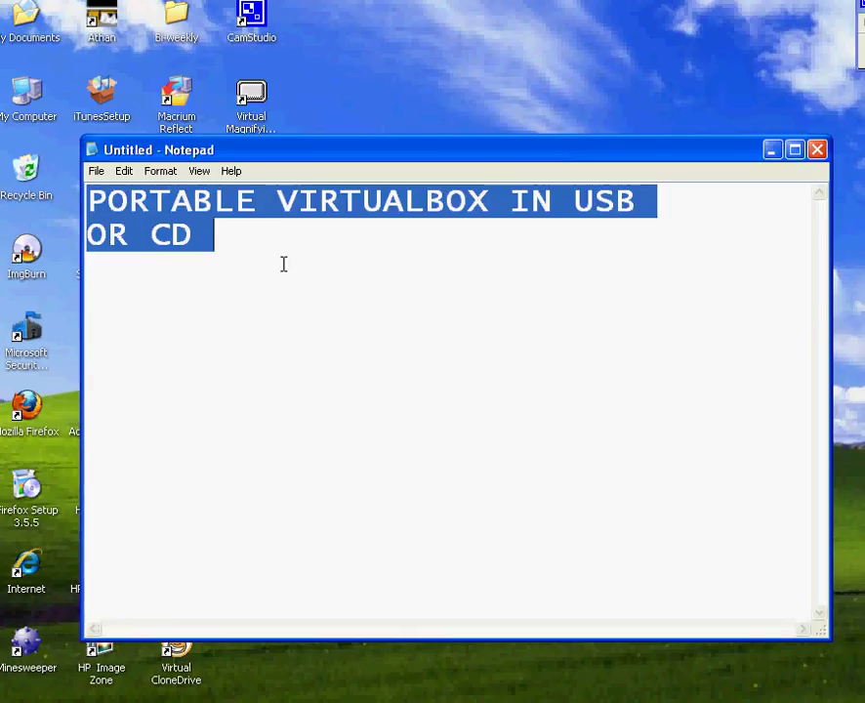
pyautogui.click(286, 266)
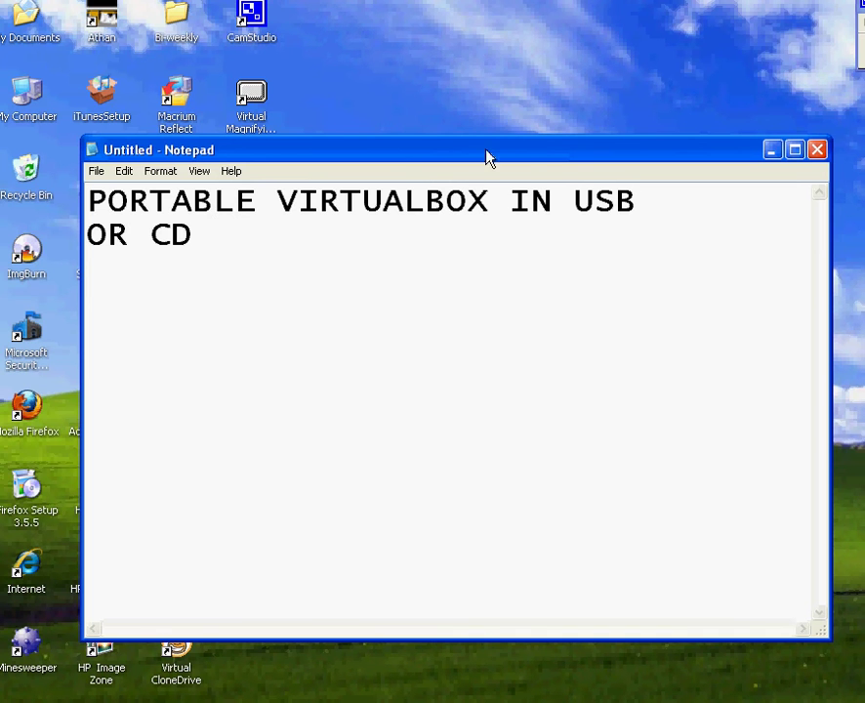
pyautogui.moveTo(486, 155); pyautogui.dragTo(423, 119)
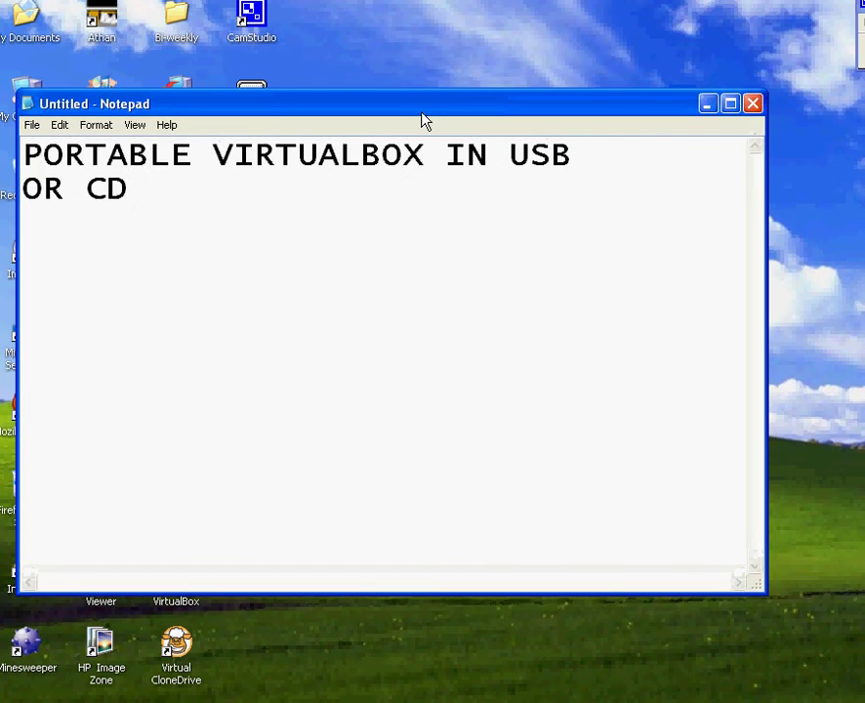
pyautogui.moveTo(495, 118); pyautogui.dragTo(521, 171)
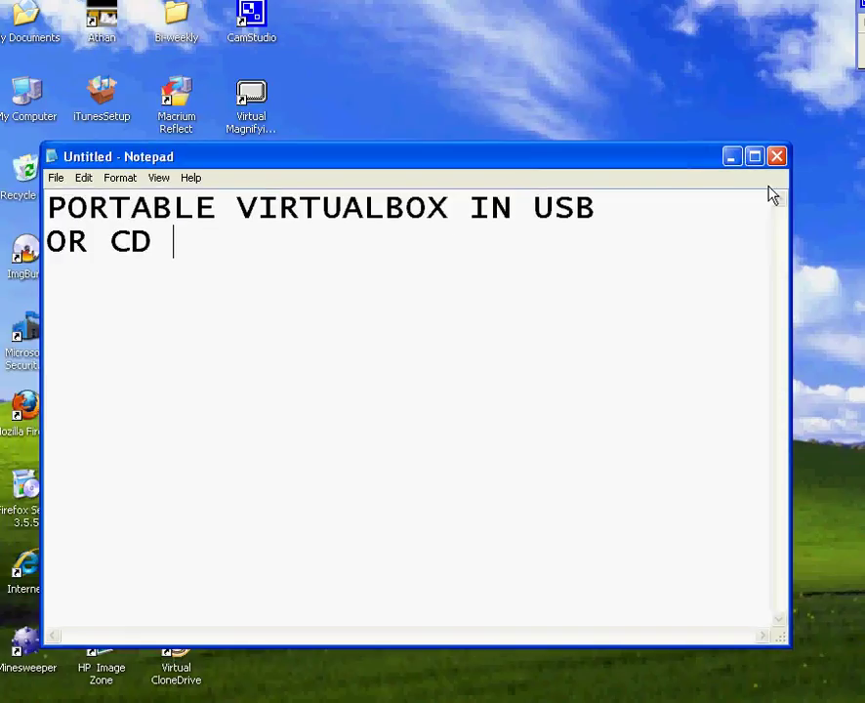
pyautogui.moveTo(702, 143); pyautogui.dragTo(705, 144)
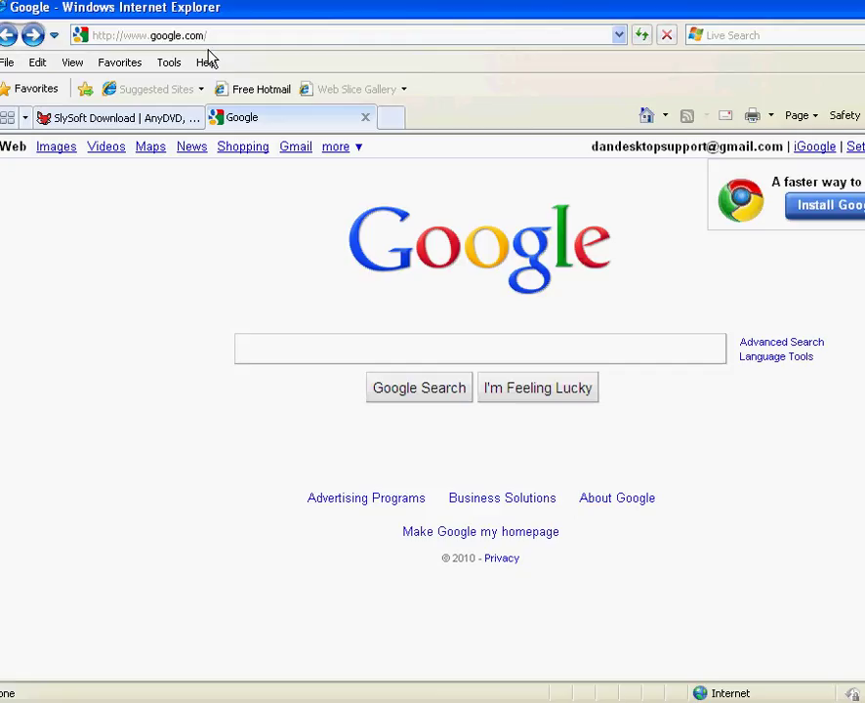
# Step: Open the dandesktopsupport.4shared.com file-sharing site in Internet Explorer
pyautogui.click(207, 36)
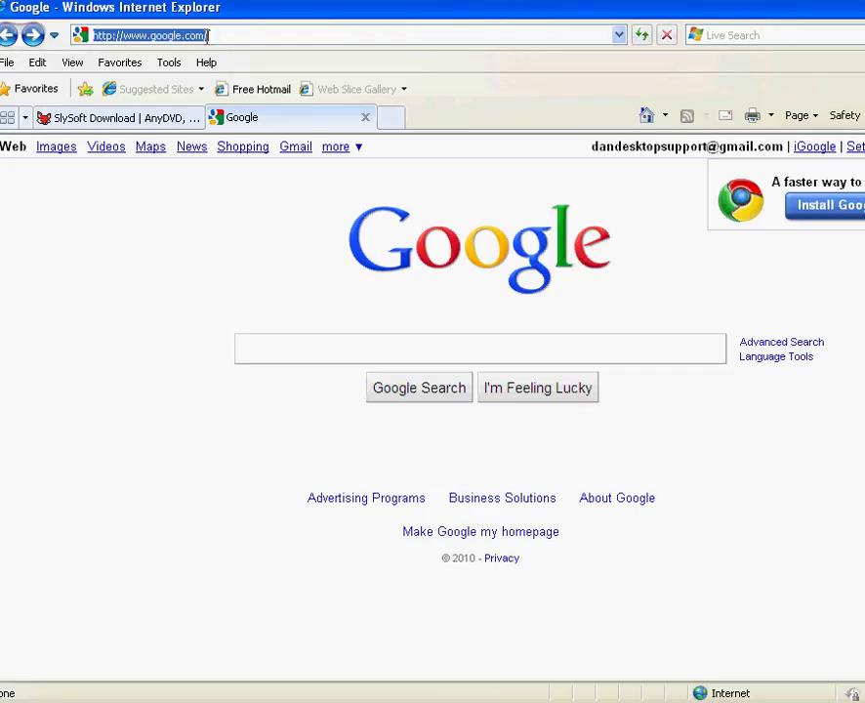
pyautogui.write('DA')
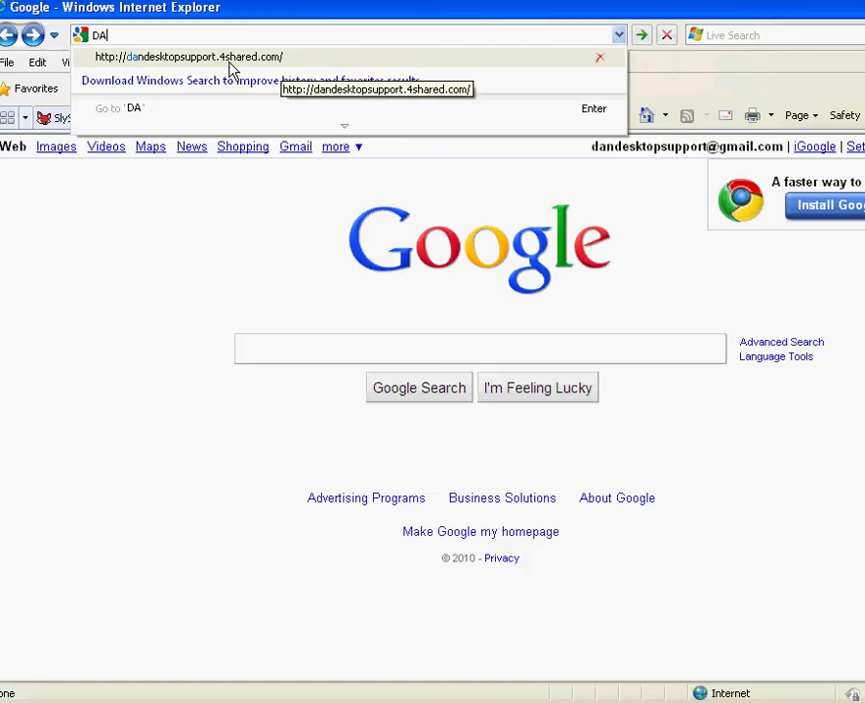
pyautogui.click(244, 64)
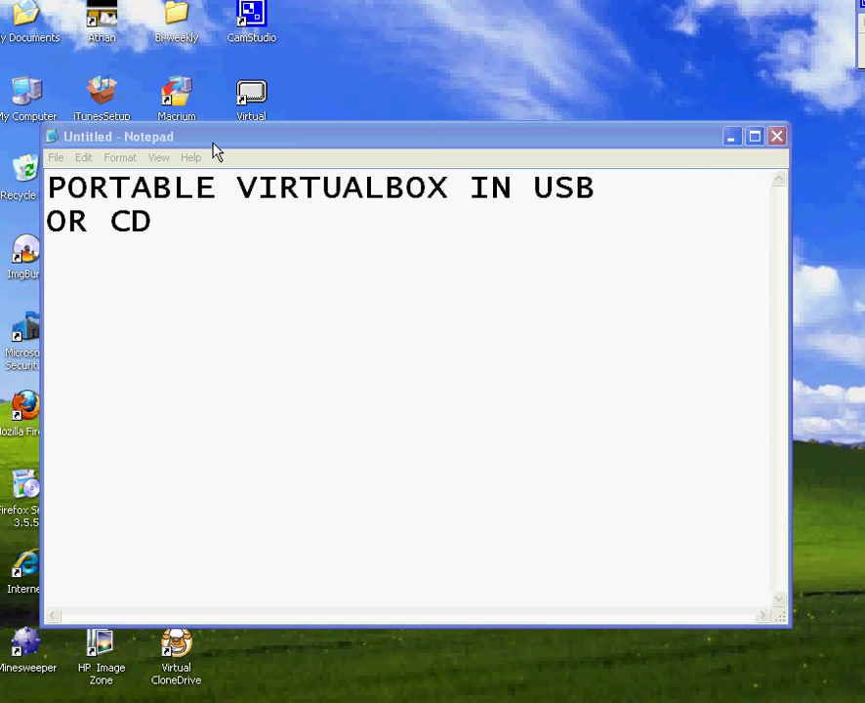
# Step: Open My Documents, then switch to Internet Explorer and view the Virtual CloneDrive entry on the SlySoft download page
pyautogui.doubleClick(27, 41)
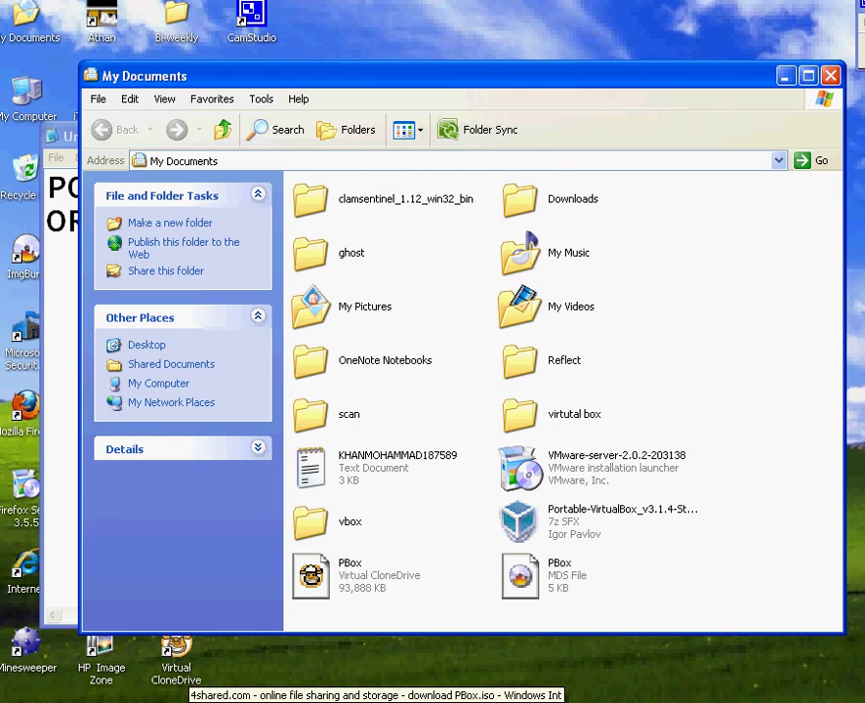
pyautogui.click(210, 698)
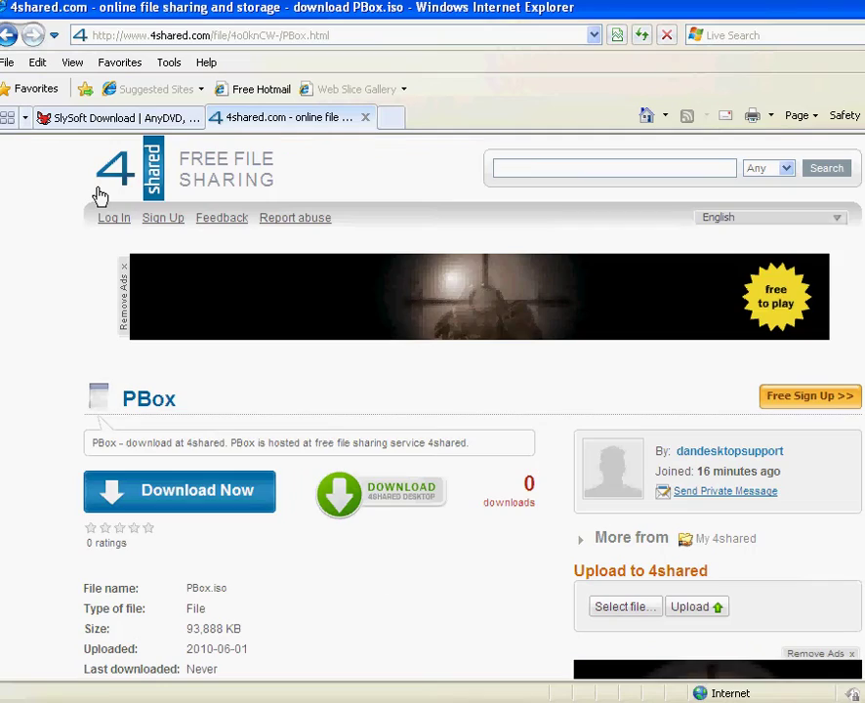
pyautogui.click(145, 119)
pyautogui.scroll(3, 348, 316)
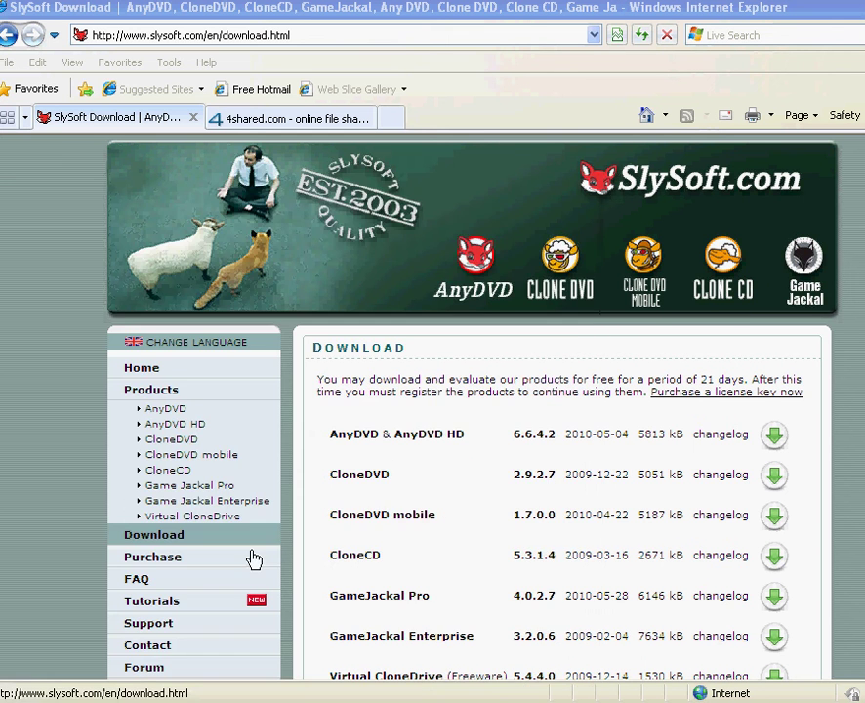
pyautogui.scroll(-5, 407, 298)
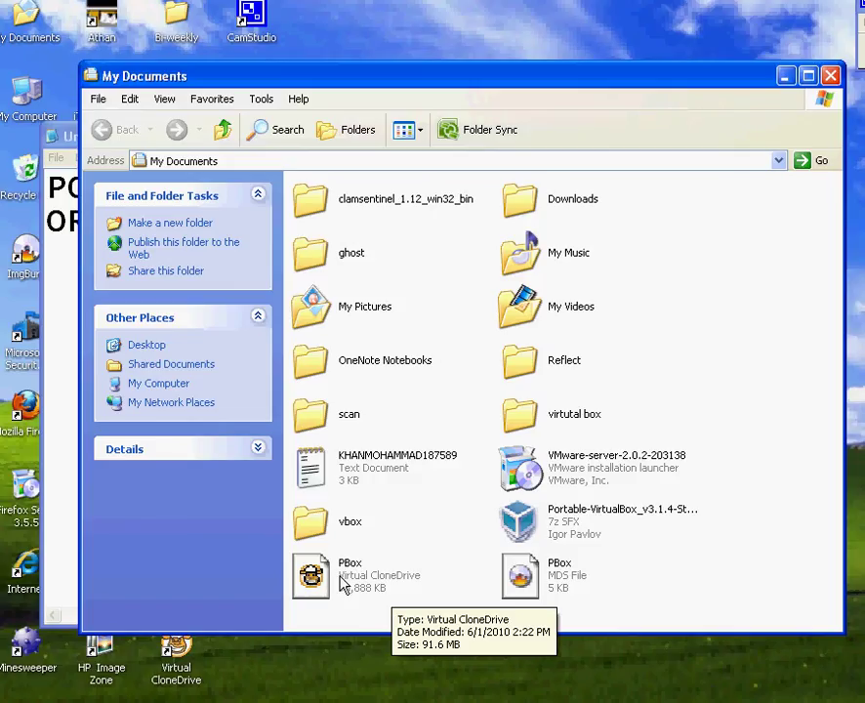
# Step: Select the PBox disc image in My Documents, then minimize the folder and Notepad windows
pyautogui.click(354, 586)
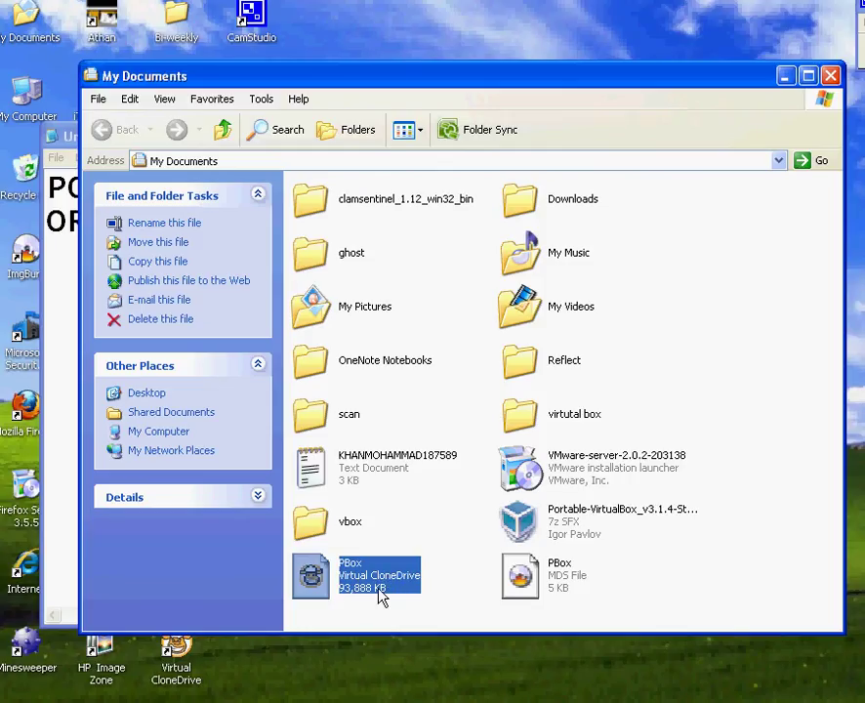
pyautogui.click(786, 76)
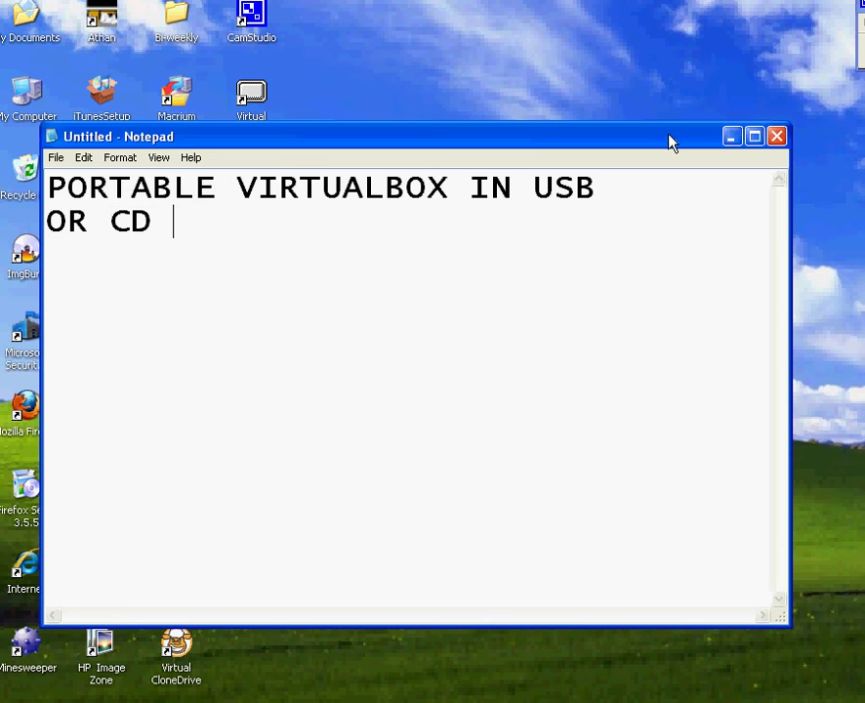
pyautogui.click(733, 137)
# Step: Open the mounted Portable-VirtualBox (G:) drive from My Computer
pyautogui.press('super')
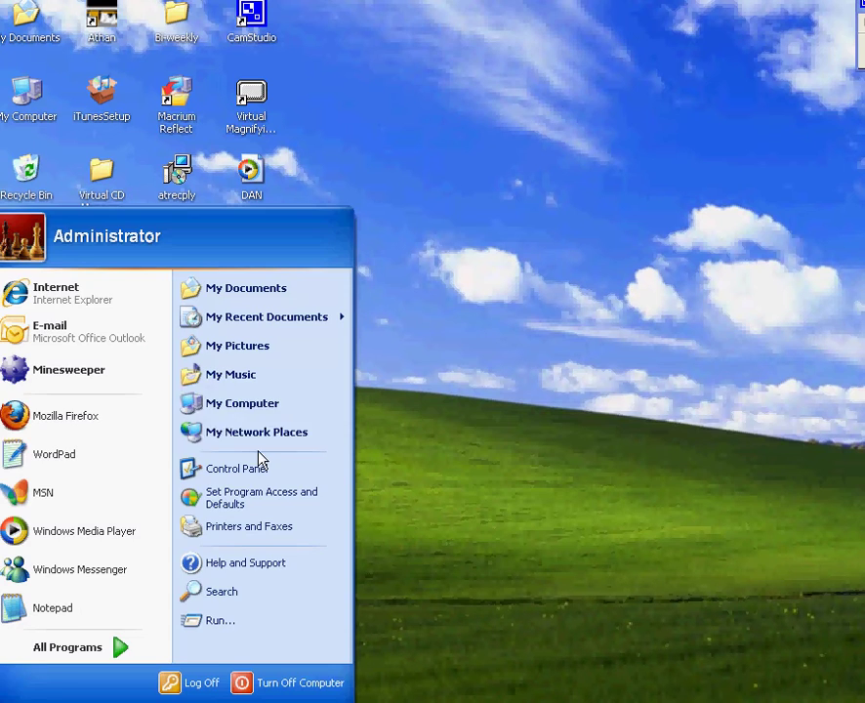
pyautogui.click(303, 411)
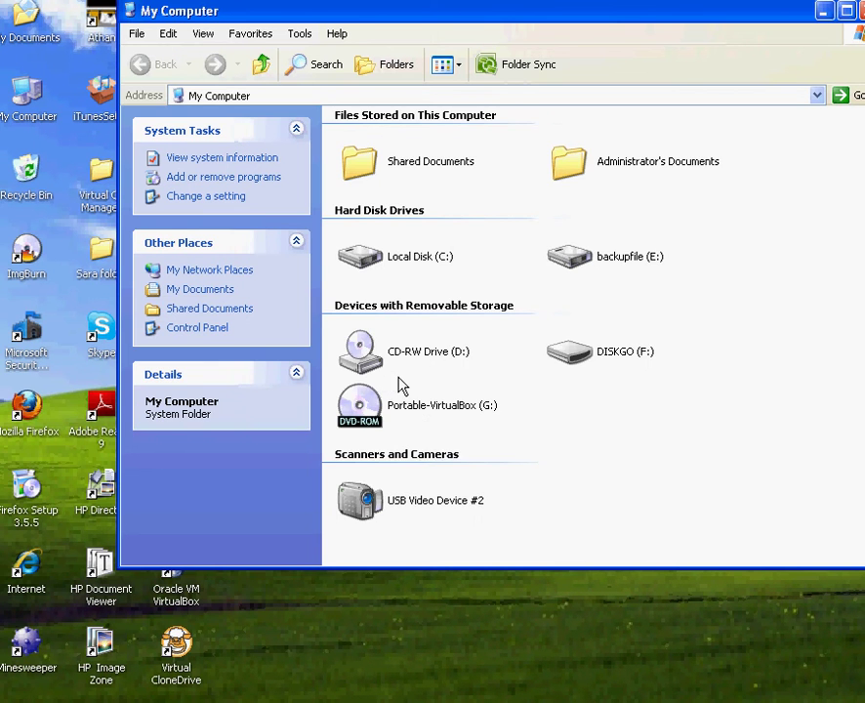
pyautogui.moveTo(400, 411)
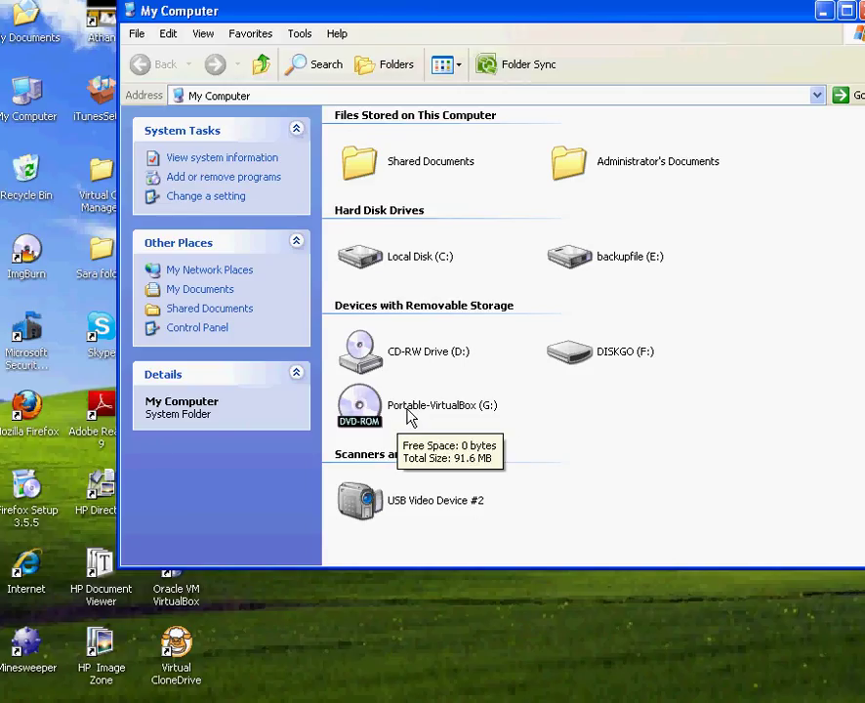
pyautogui.click(409, 415)
pyautogui.rightClick(409, 416)
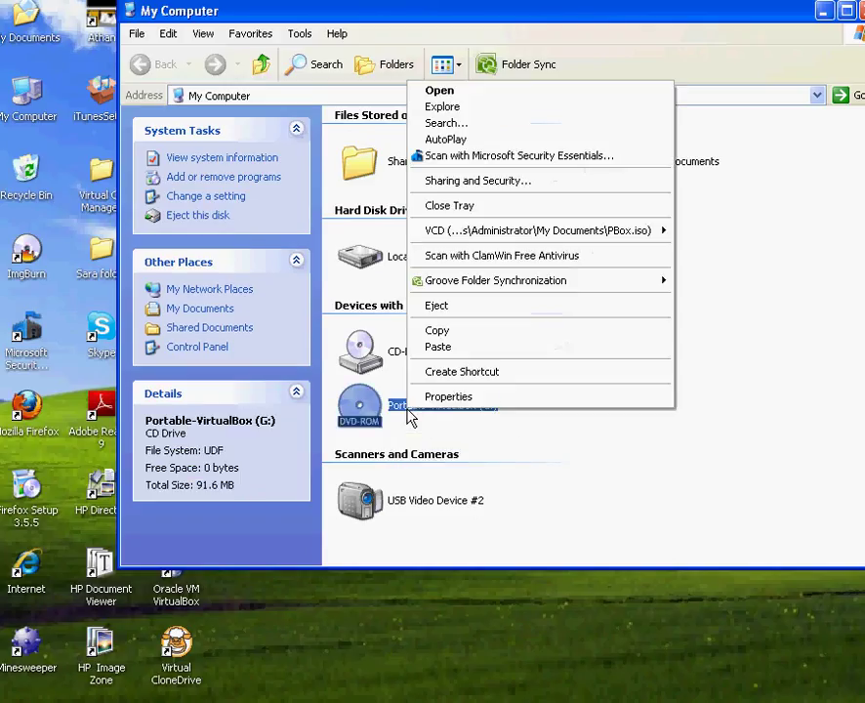
pyautogui.click(440, 91)
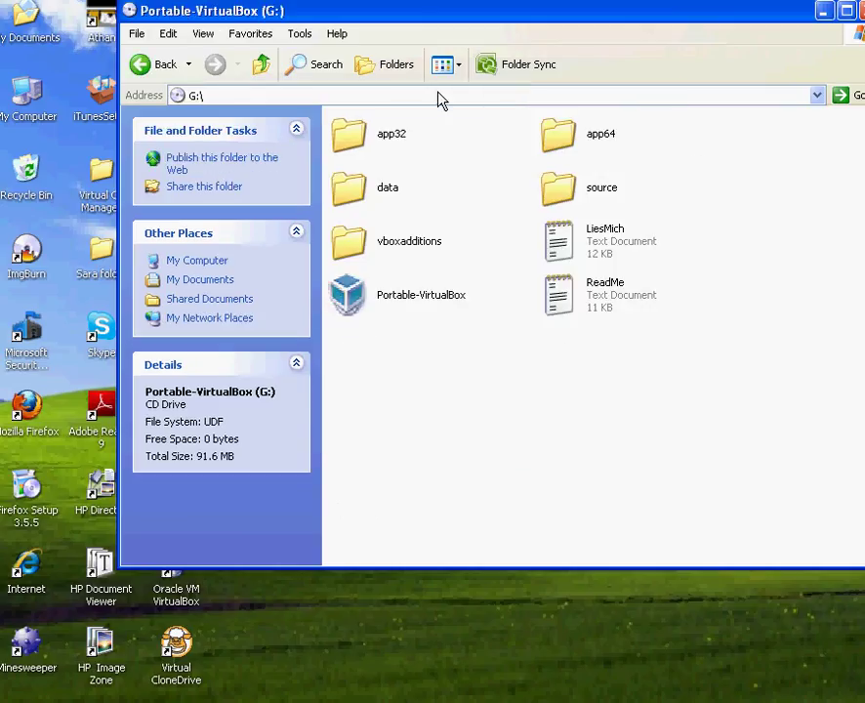
# Step: Copy all the files and folders on the Portable-VirtualBox (G:) drive
pyautogui.moveTo(667, 125); pyautogui.dragTo(379, 343)
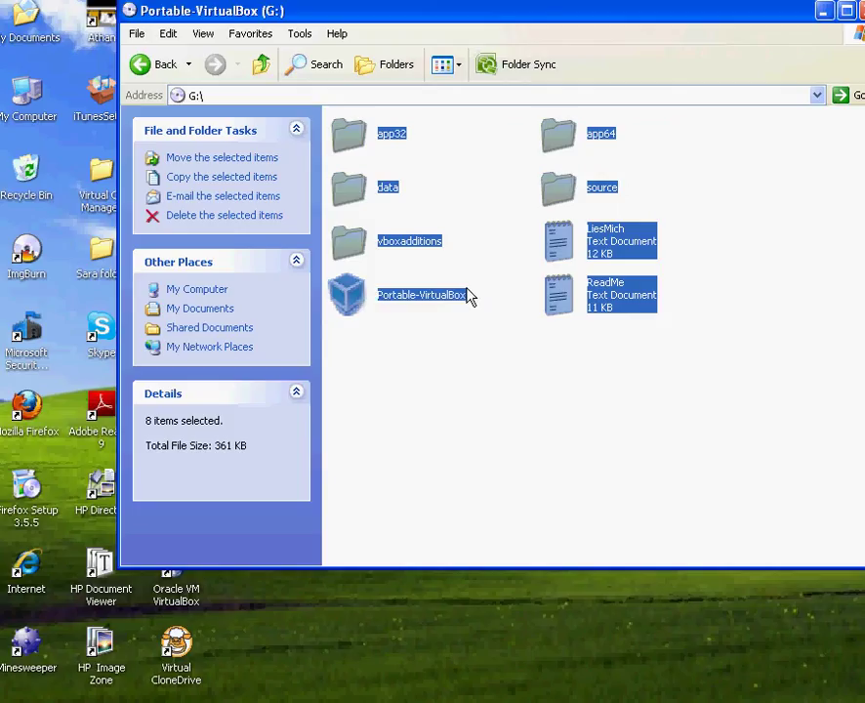
pyautogui.rightClick(403, 308)
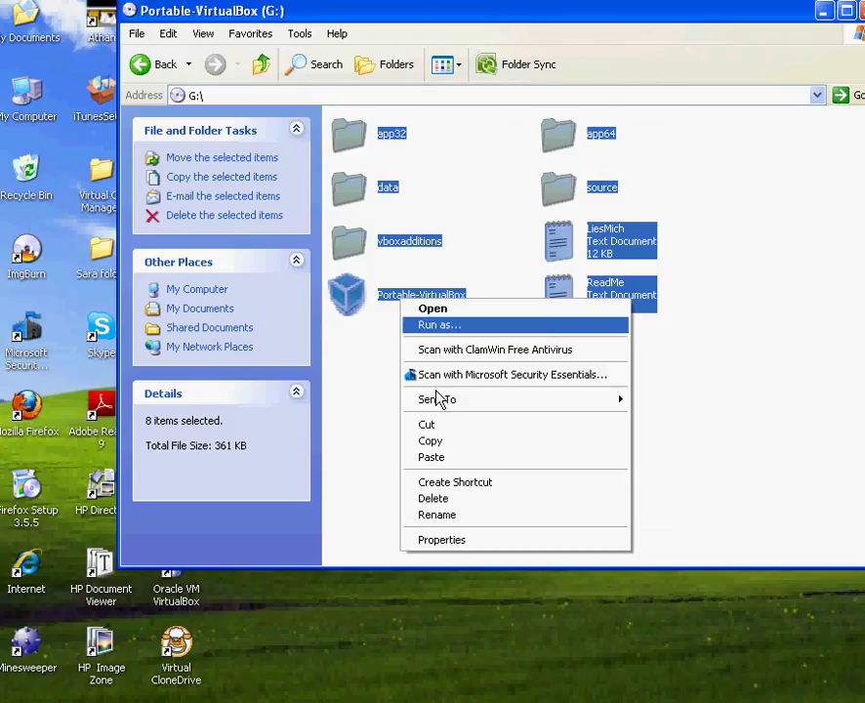
pyautogui.click(451, 442)
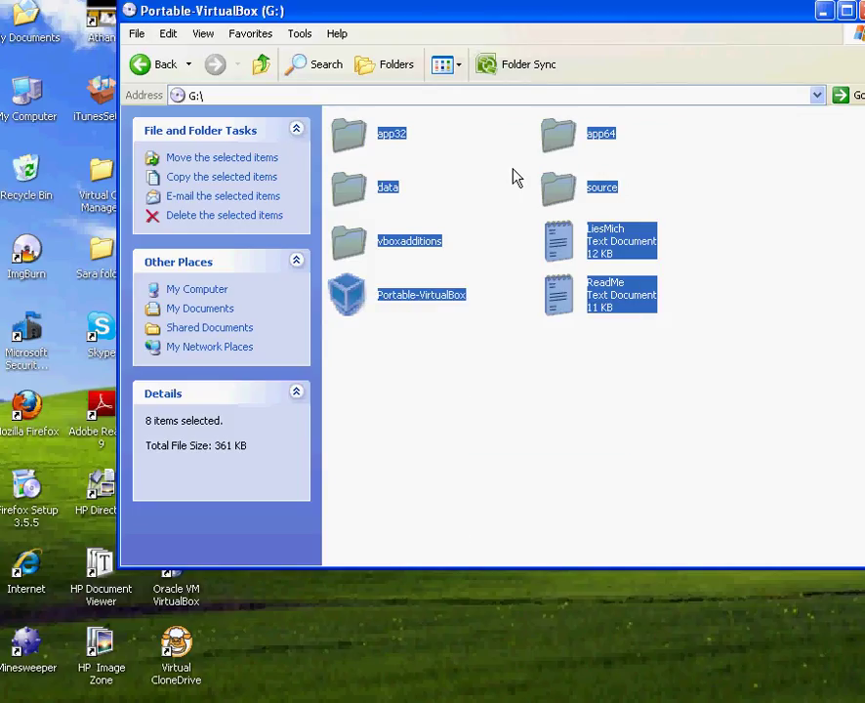
# Step: Paste the copied Portable-VirtualBox files into the root of the DISKGO (F:) USB drive
pyautogui.click(161, 67)
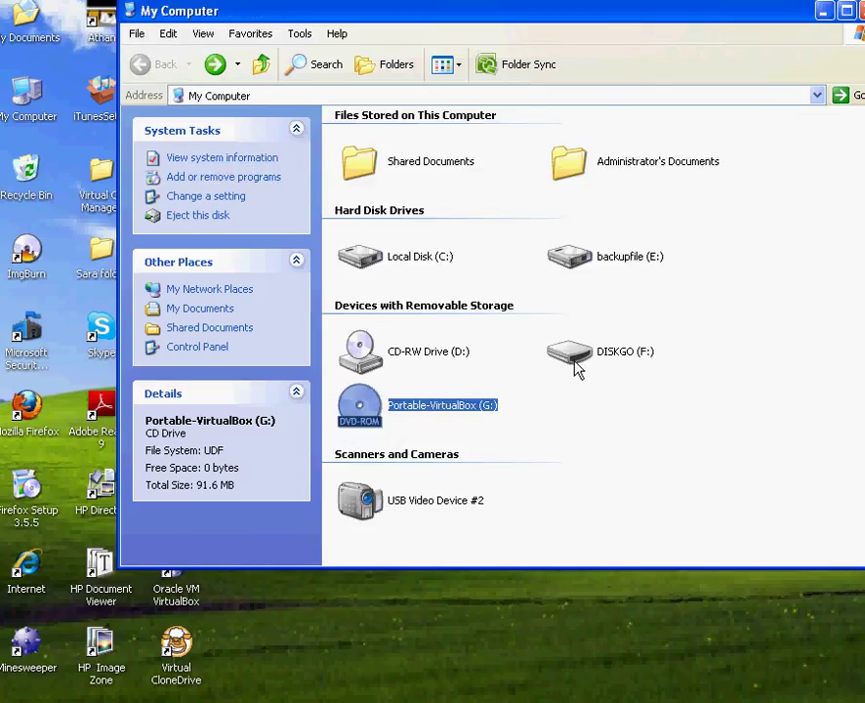
pyautogui.click(617, 399)
pyautogui.doubleClick(624, 354)
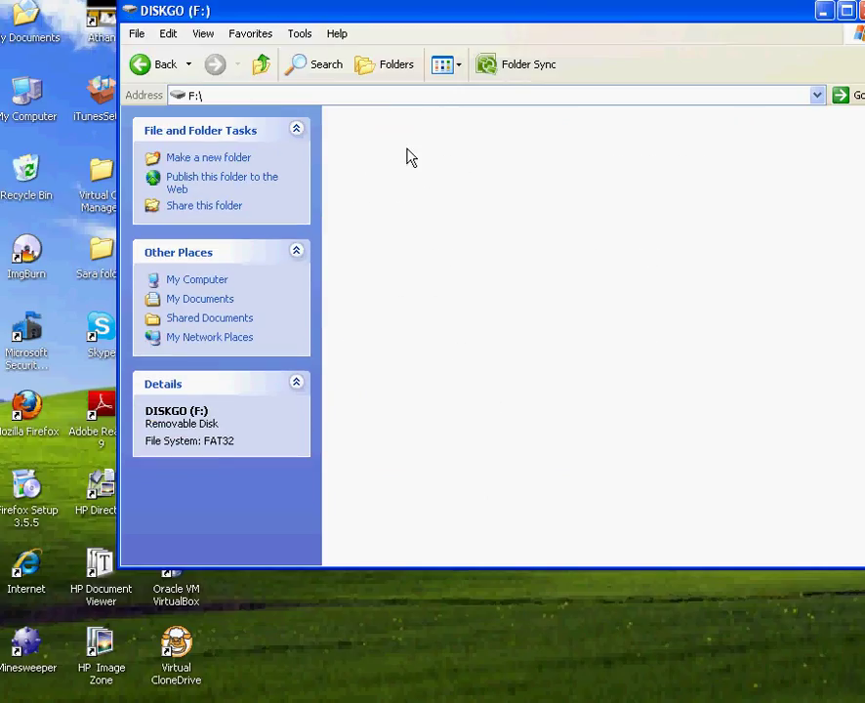
pyautogui.rightClick(455, 175)
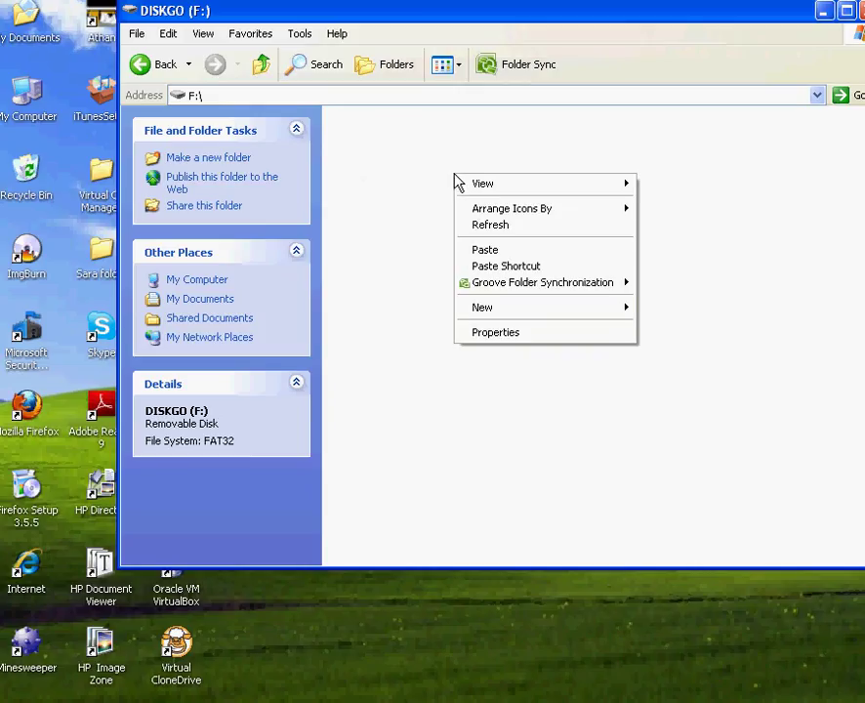
pyautogui.click(488, 253)
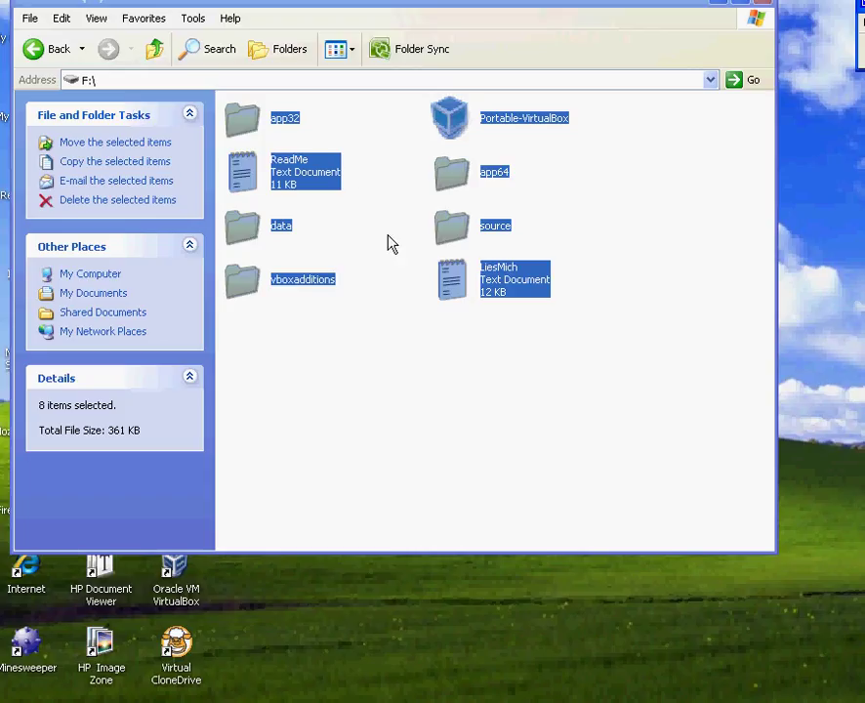
pyautogui.click(367, 360)
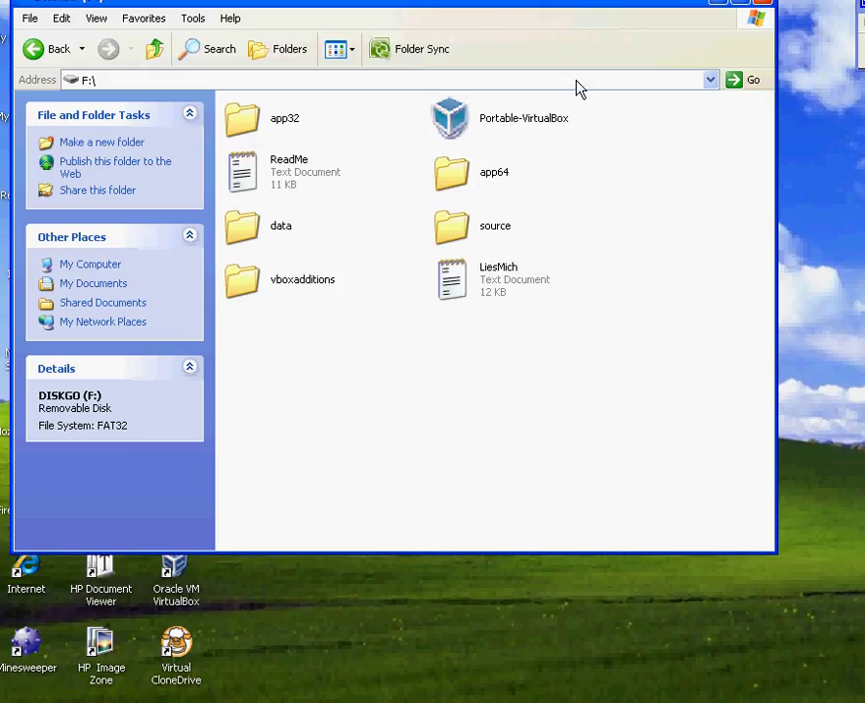
# Step: Run Portable-VirtualBox from the USB drive, minimize the folder window and dismiss the VirtualBox registration form
pyautogui.click(492, 127)
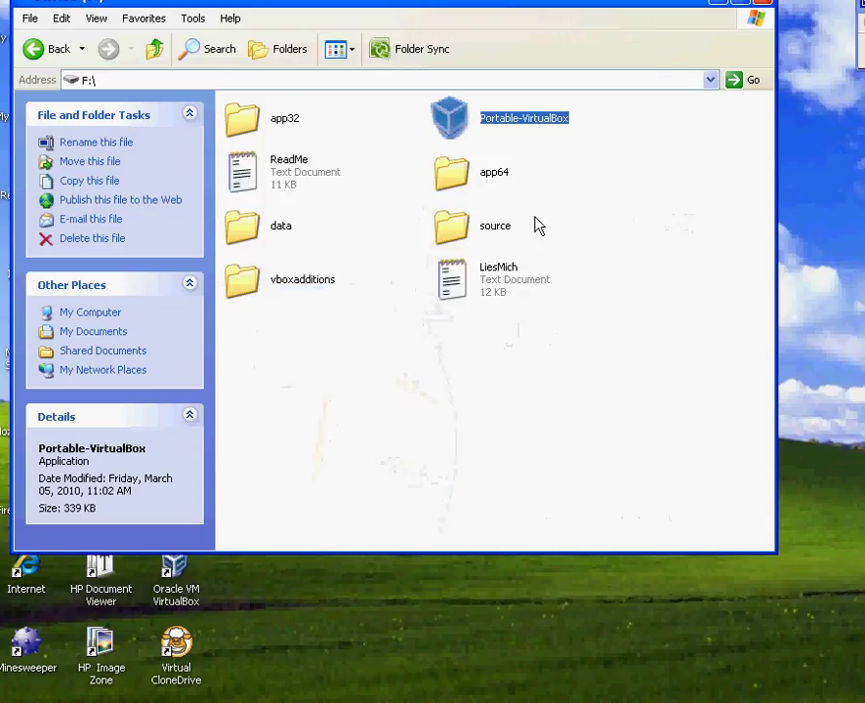
pyautogui.click(722, 5)
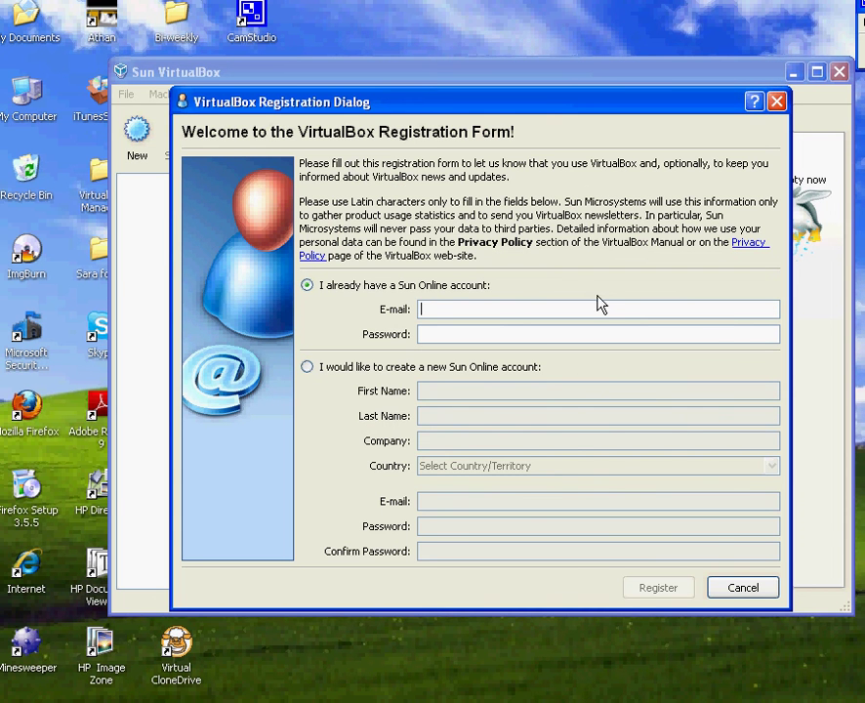
pyautogui.click(746, 590)
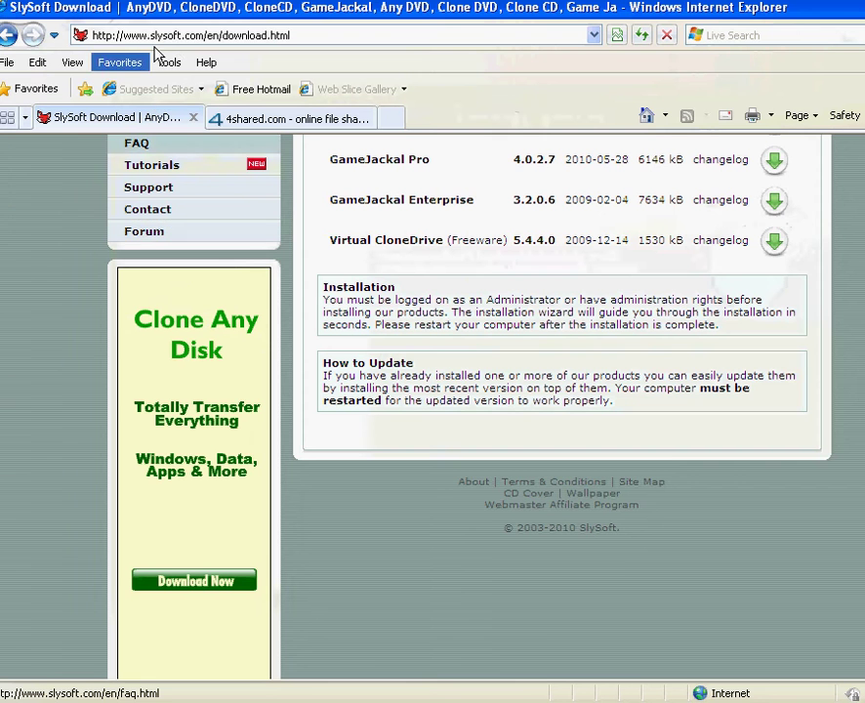
# Step: Look up the dandesktopsupport.4shared.com address again from the SlySoft page in Internet Explorer
pyautogui.click(166, 35)
pyautogui.write('DAS')
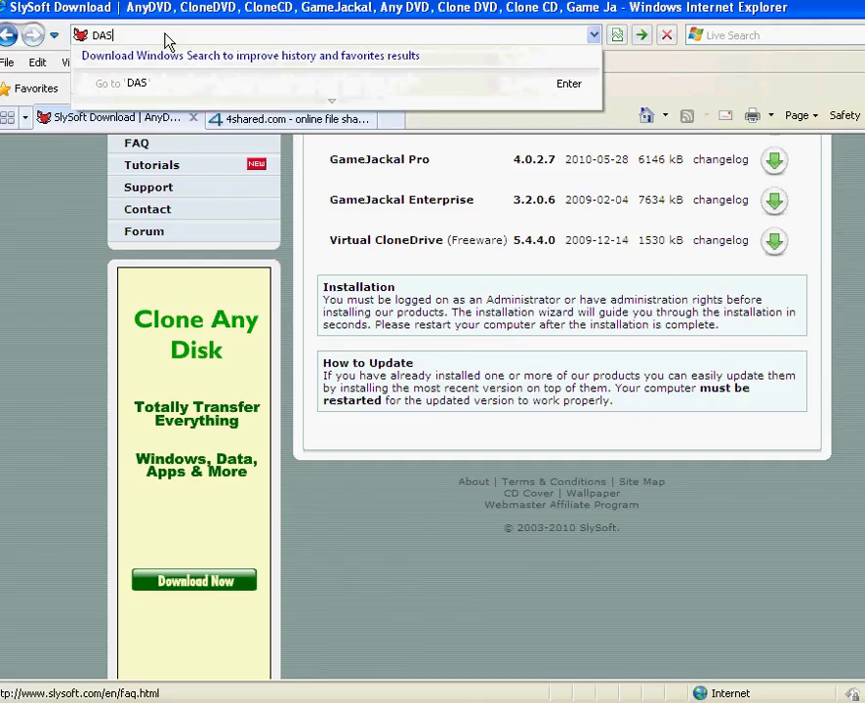
pyautogui.press('BackSpace')
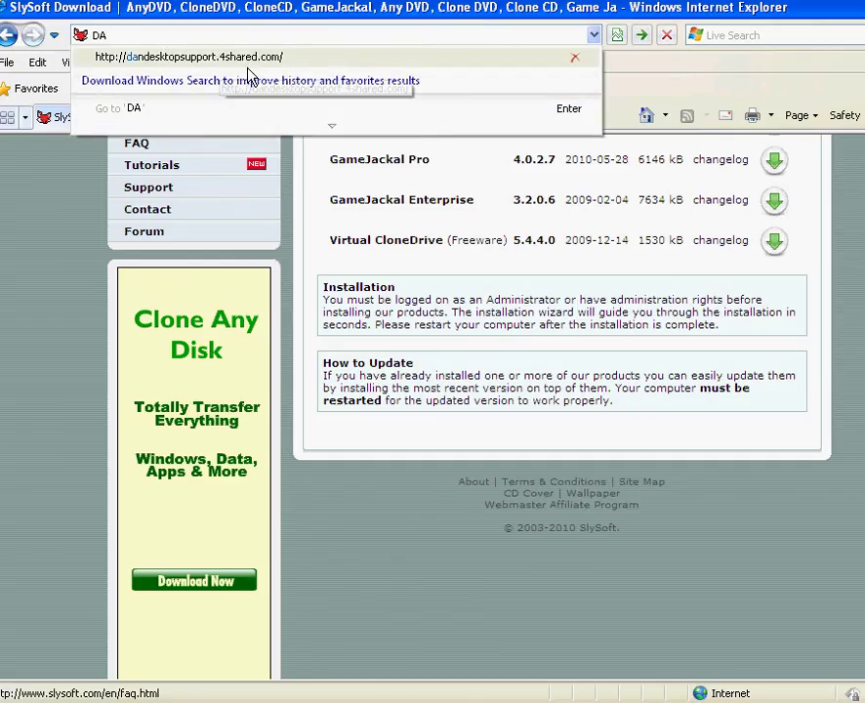